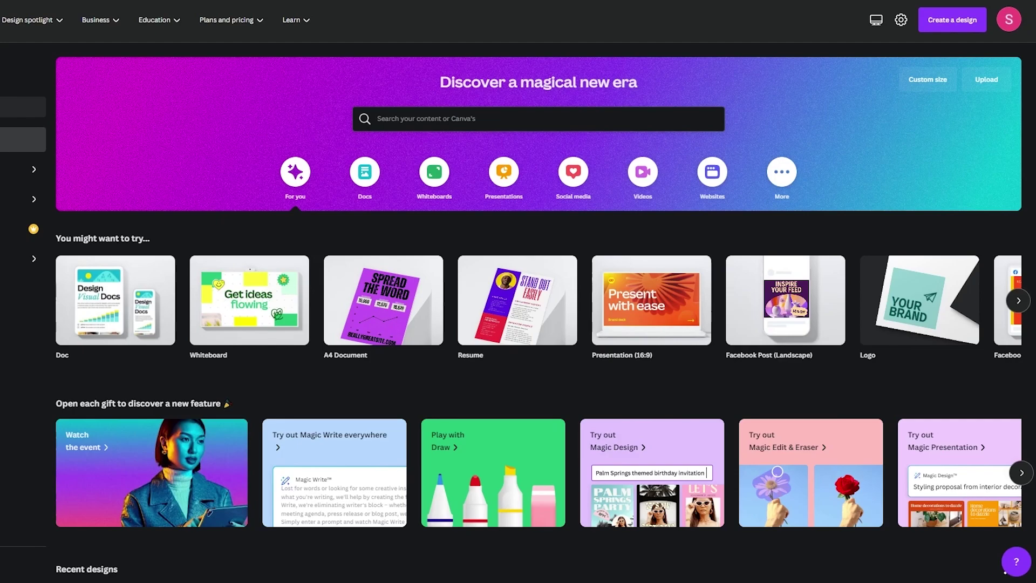
- Search Canva templates for 'landing page' to list the Landing Page template results
left_click(527, 118)
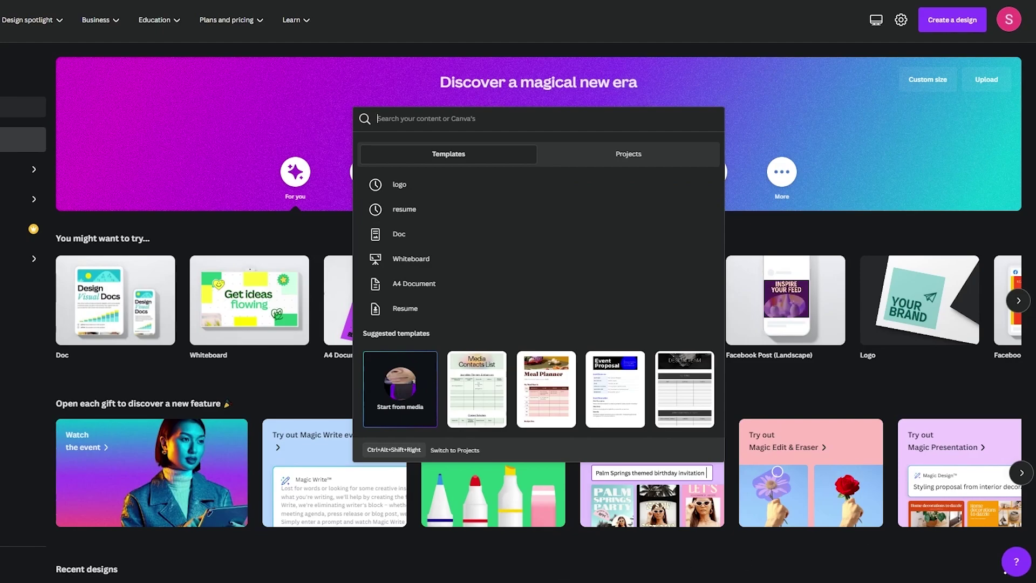
key("Escape")
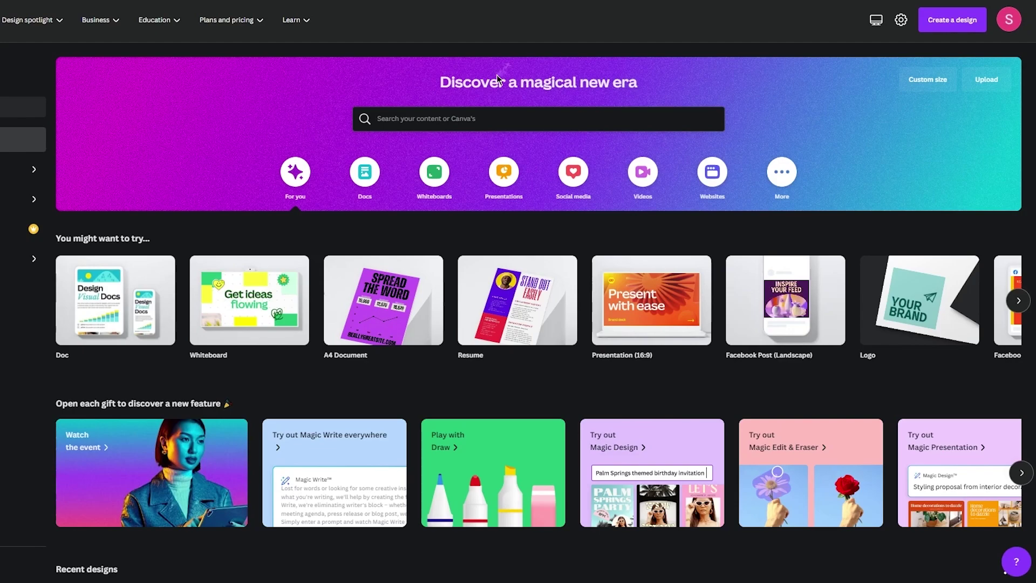
left_click(470, 113)
type("la")
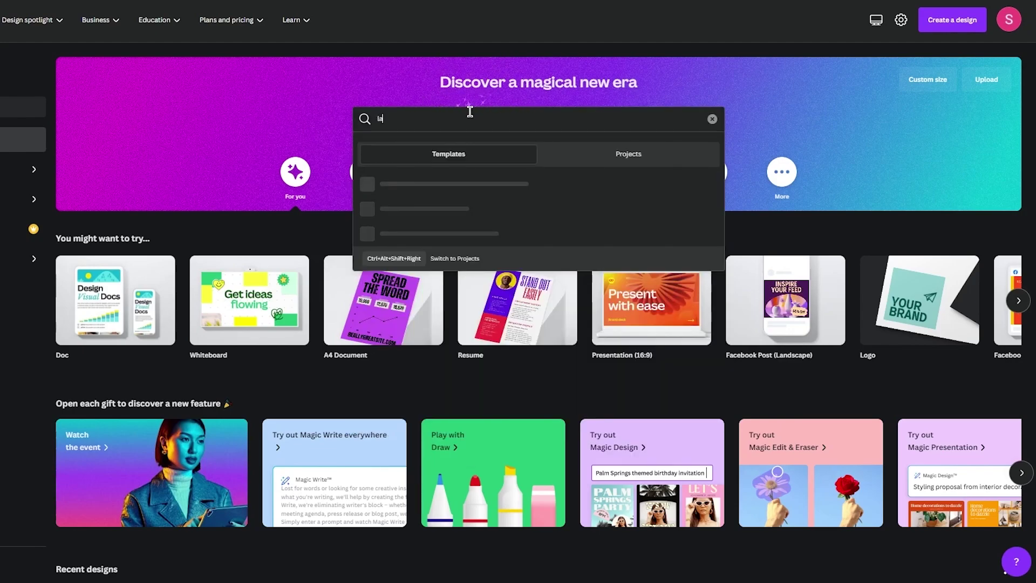
type("nding")
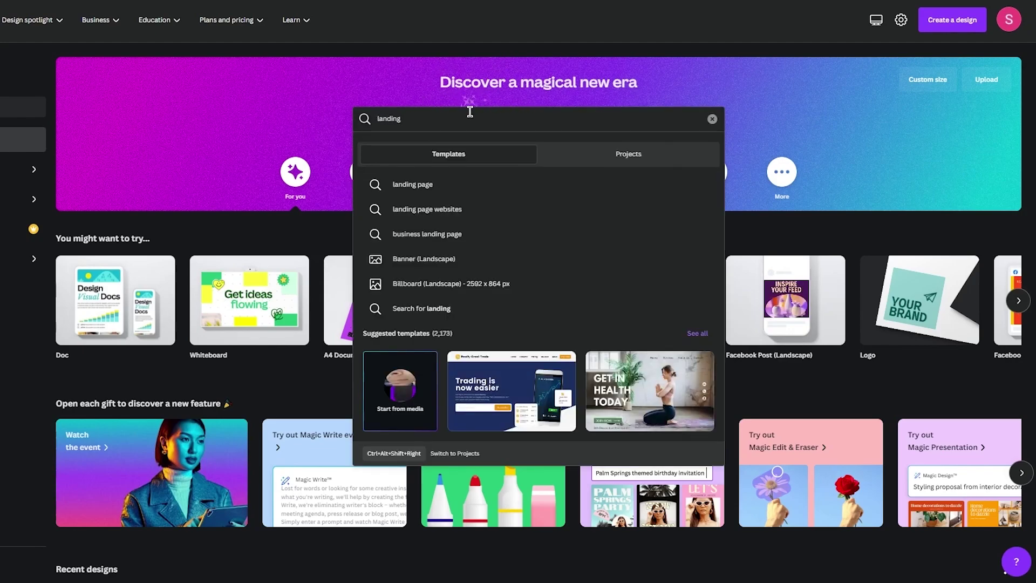
left_click(458, 195)
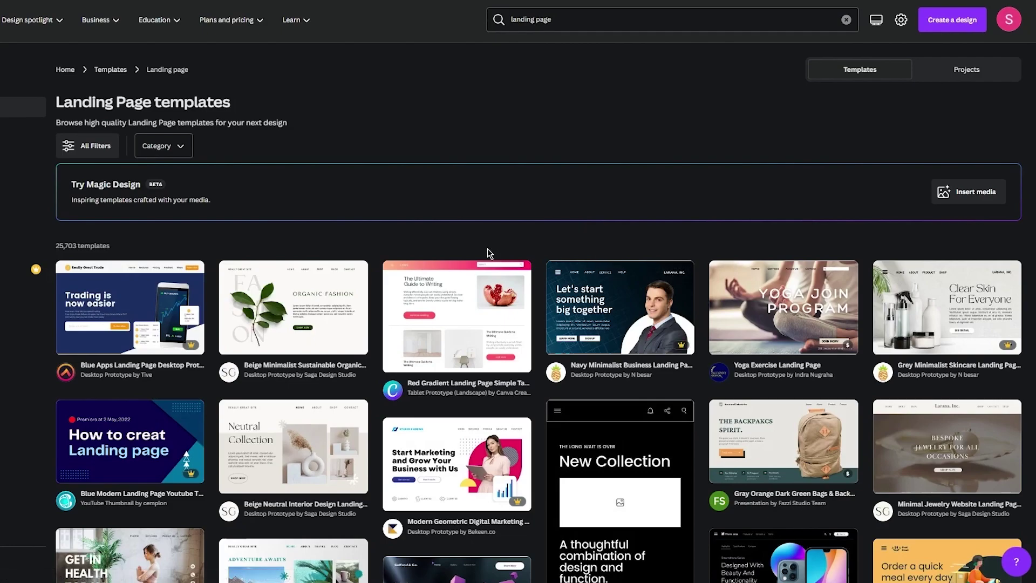
scroll(486, 252, "down", 1)
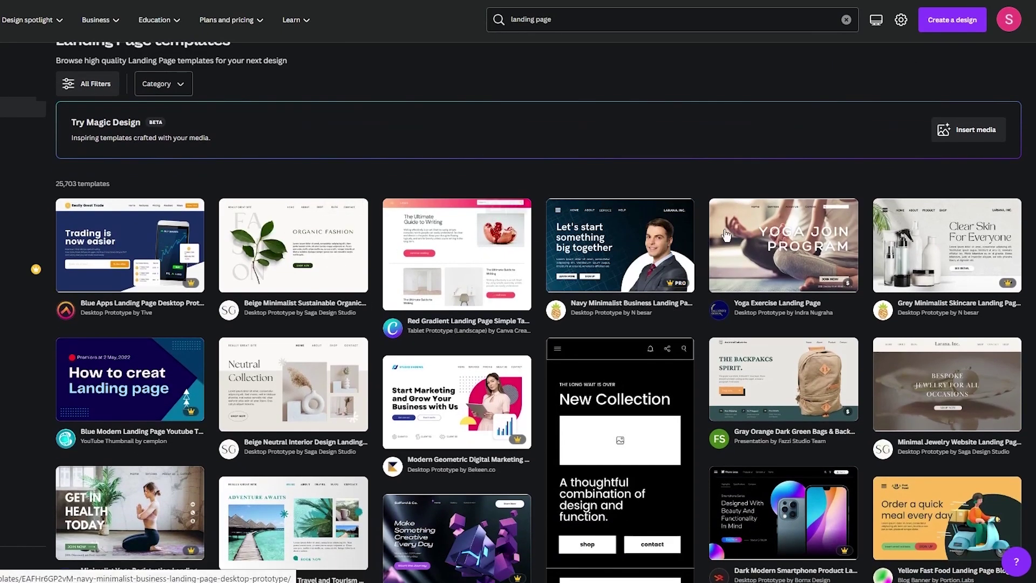
- Open the Beige Minimalist Organic Fashion landing page template
left_click(235, 257)
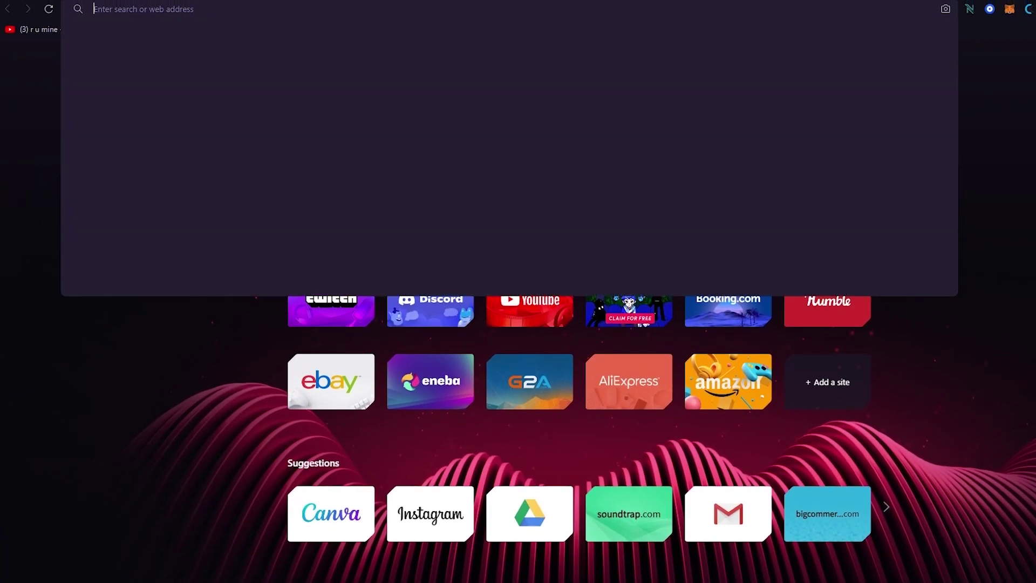
type("ama")
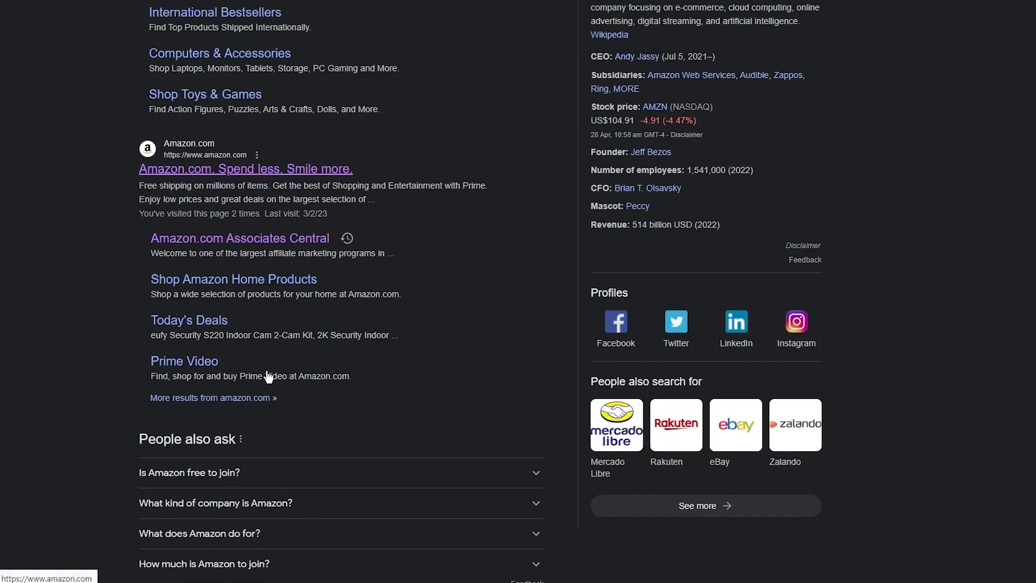
scroll(267, 376, "down", 2)
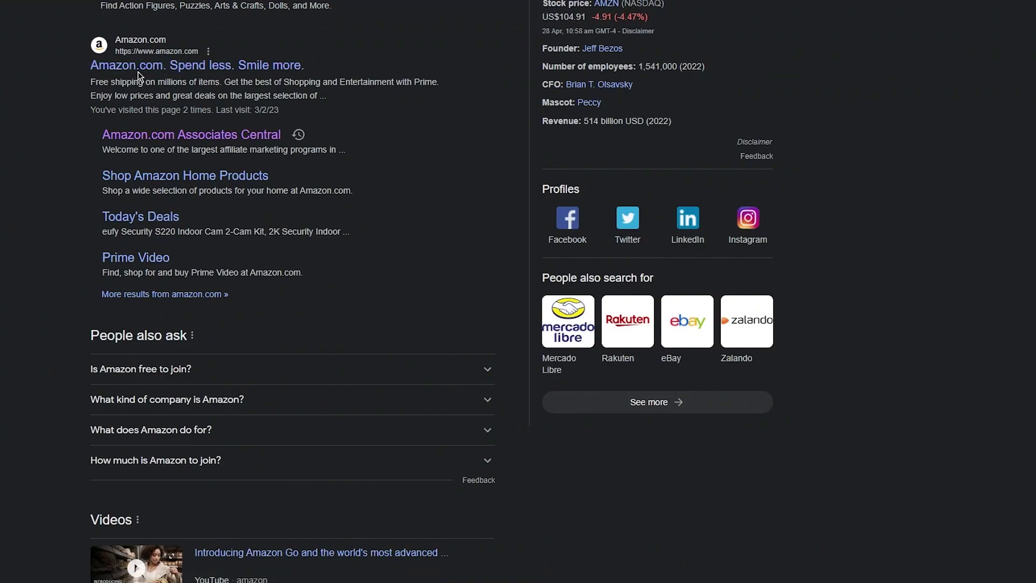
- Go to Amazon and find the Razer DeathAdder in the gaming mouse results
left_click(137, 71)
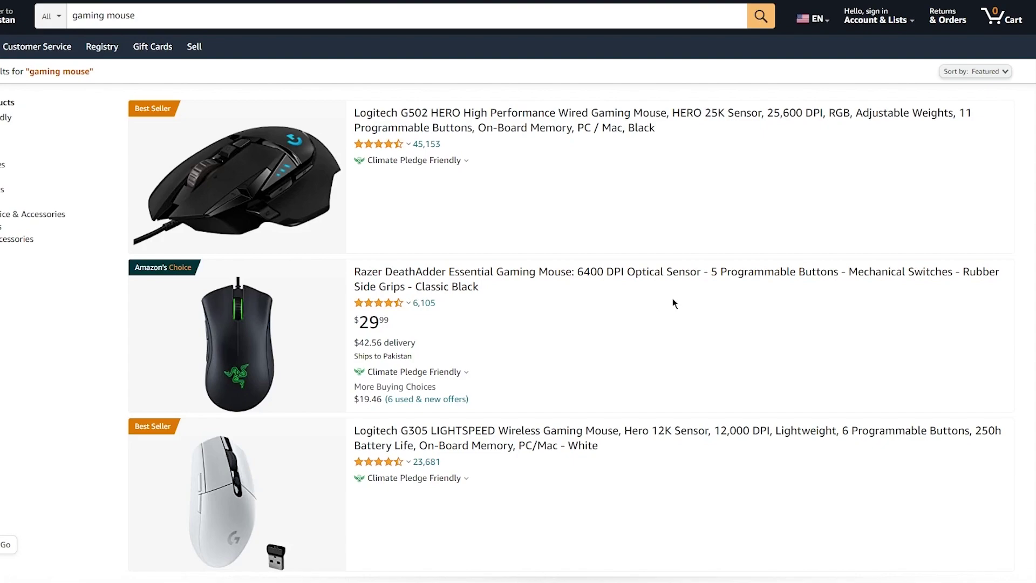
right_click(269, 298)
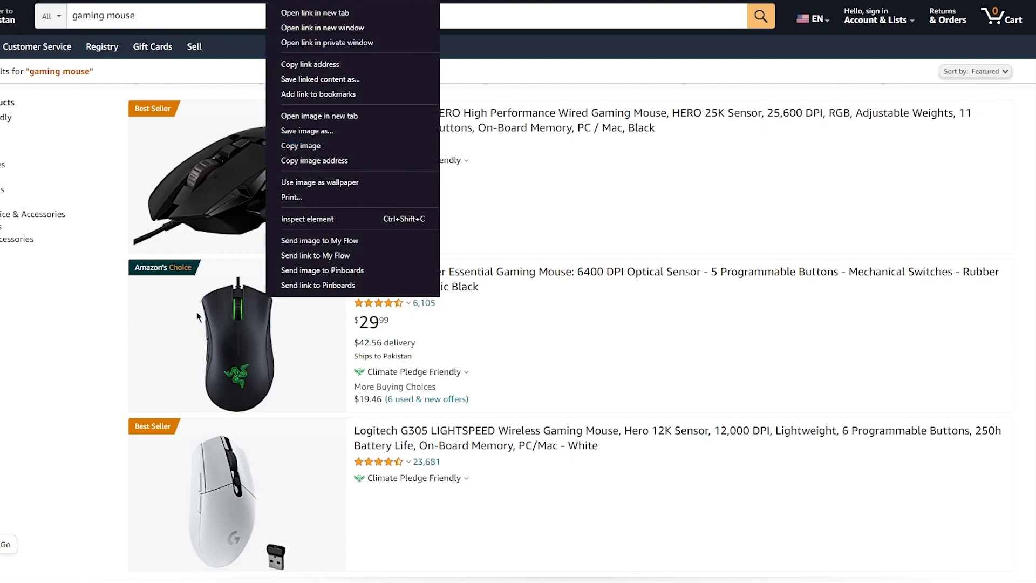
key("Escape")
- Save the Razer DeathAdder programmable buttons image from its product page to disk
left_click(199, 315)
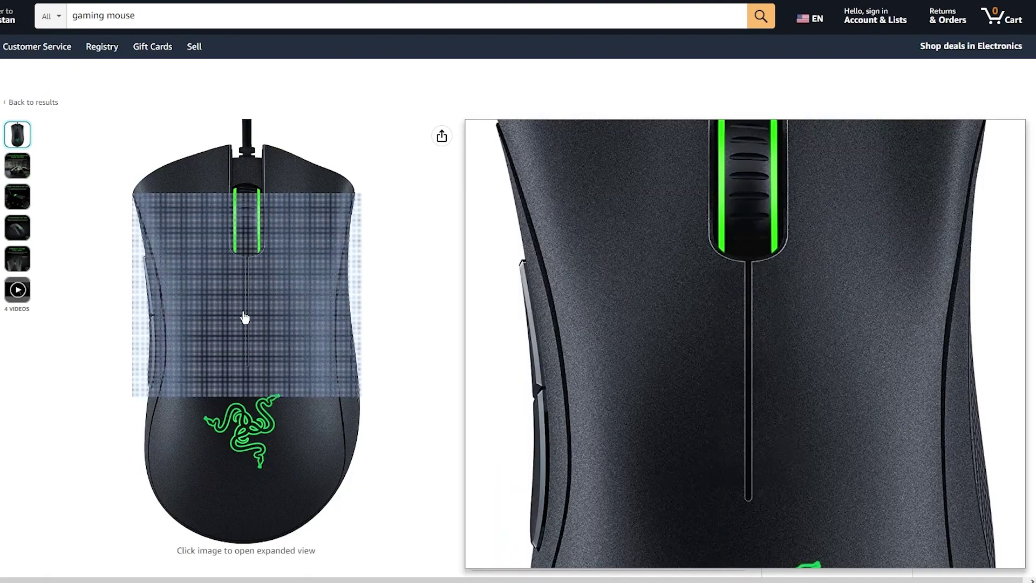
scroll(243, 317, "down", 1)
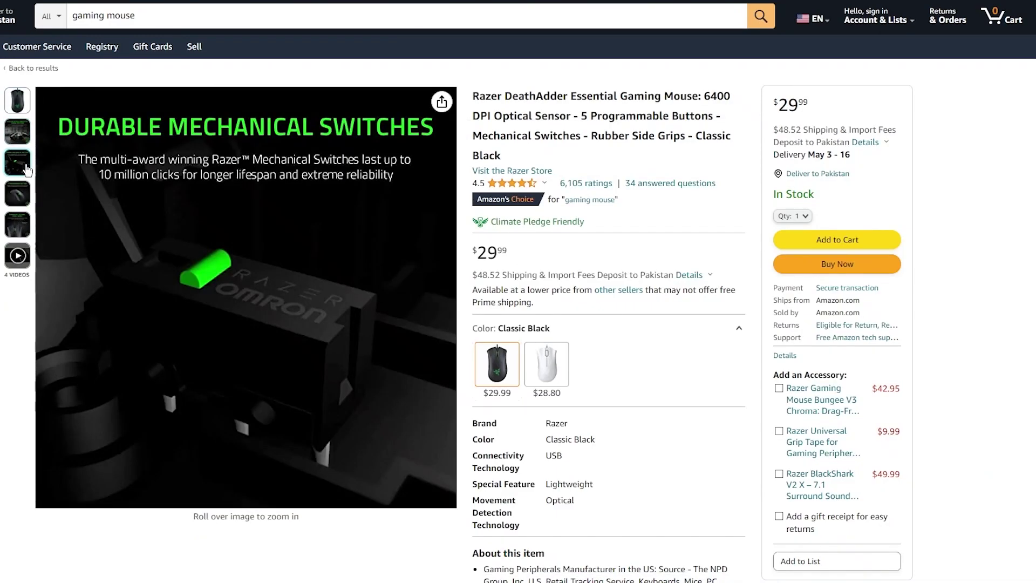
mouse_move(16, 193)
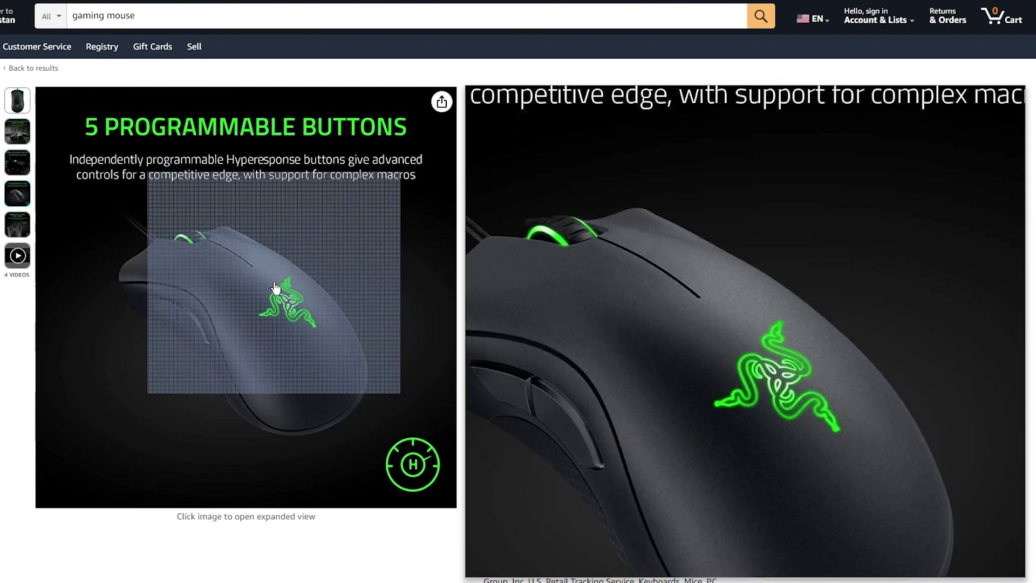
right_click(272, 281)
left_click(324, 313)
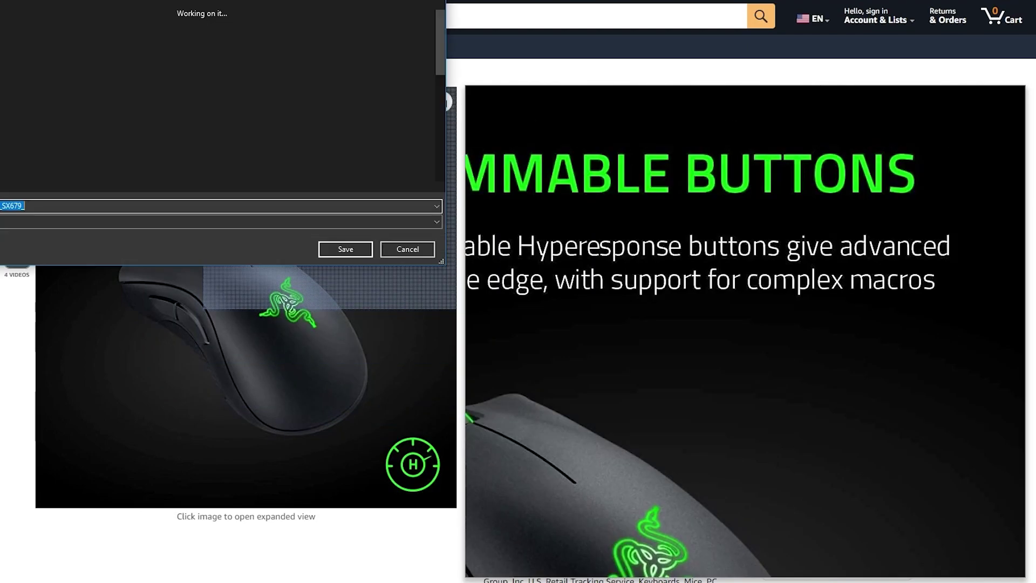
key("Return")
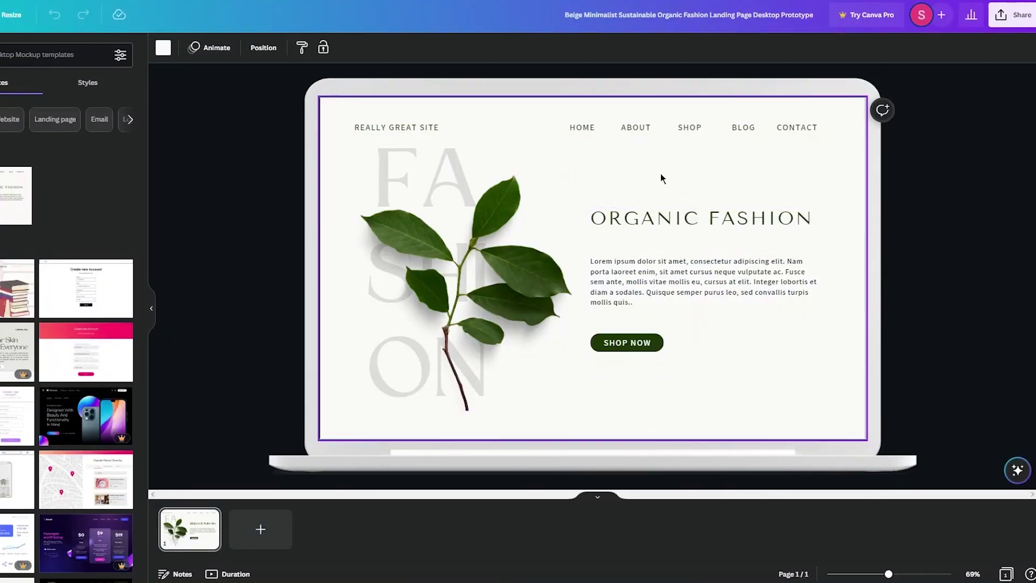
- Delete the leaf image, then upload and paste the saved mouse image onto the page
left_click(487, 283)
key("Delete")
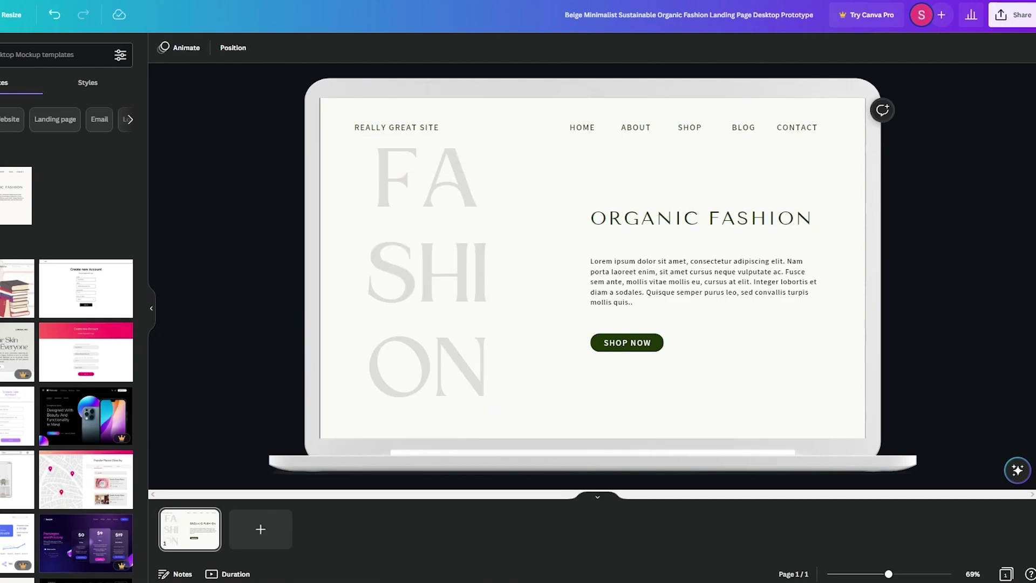
left_click_drag(810, 43, 752, 237)
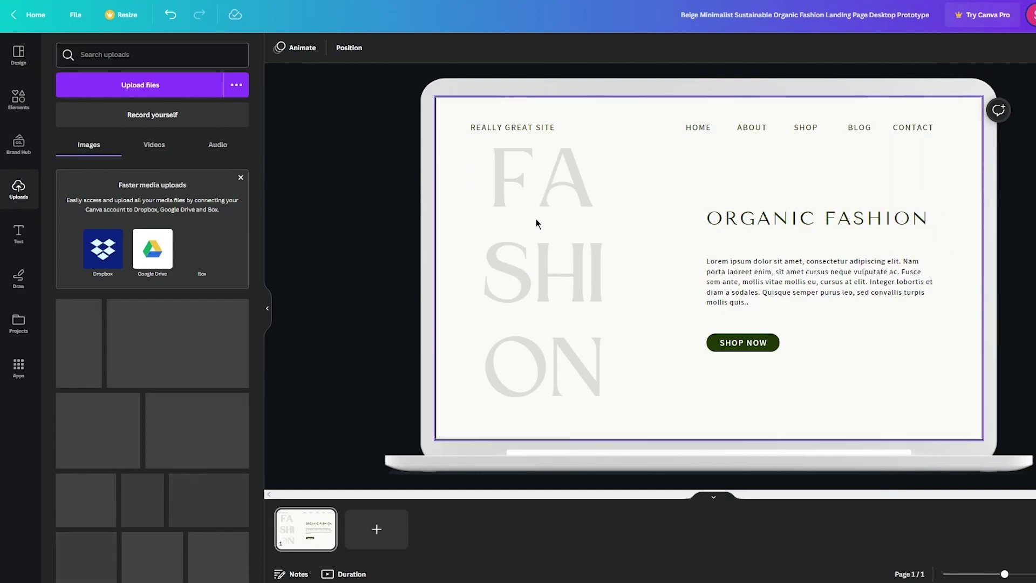
key("ctrl+v")
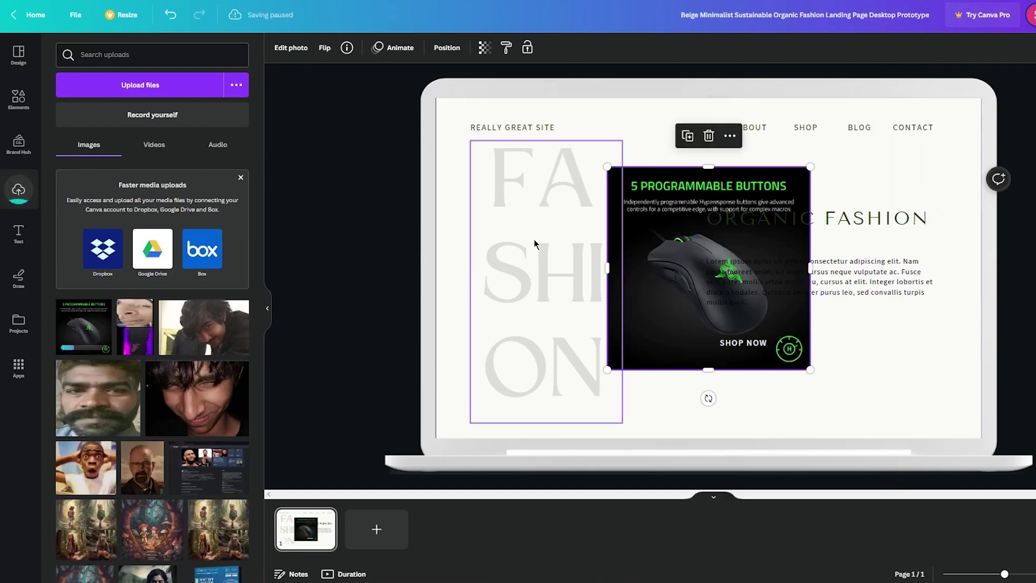
- Place the mouse image over the FASHION lettering, delete the lettering, and nudge the image right
left_click_drag(675, 241, 504, 244)
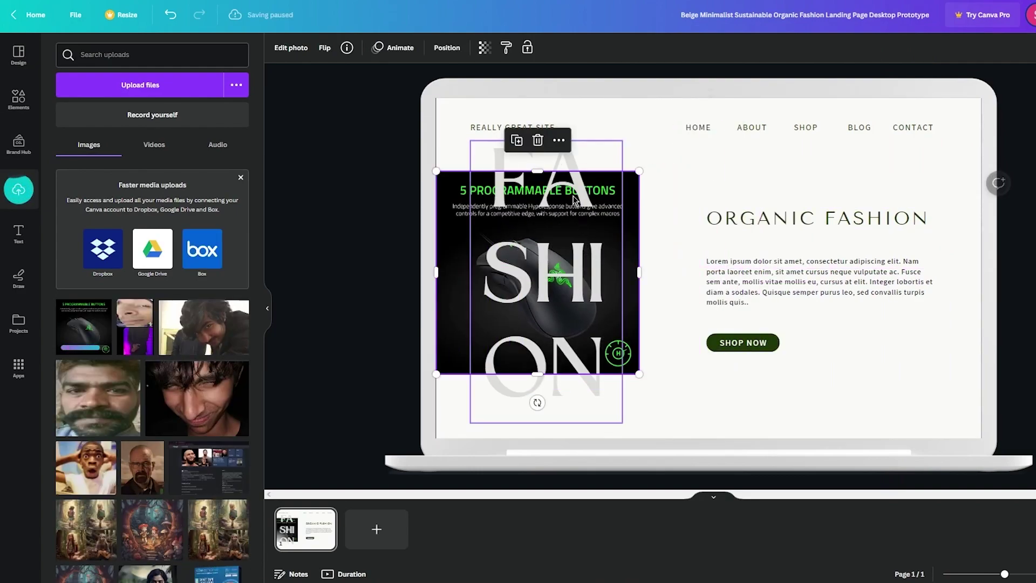
left_click(575, 191)
key("Delete")
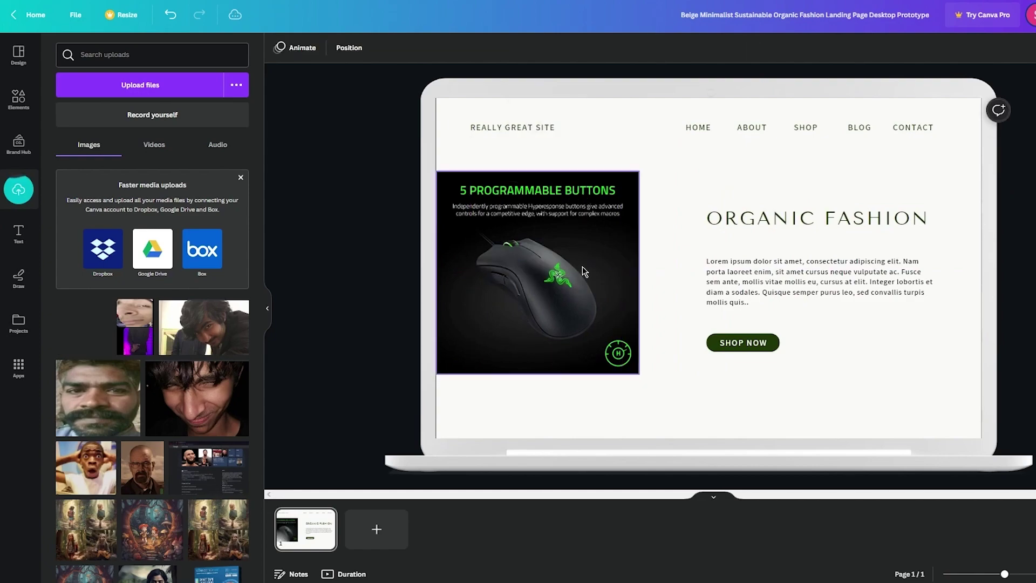
left_click_drag(579, 268, 609, 268)
- Change the heading to 'CLICK NOW!!!' and replace the paragraph with the Razer mouse sale text
double_click(841, 229)
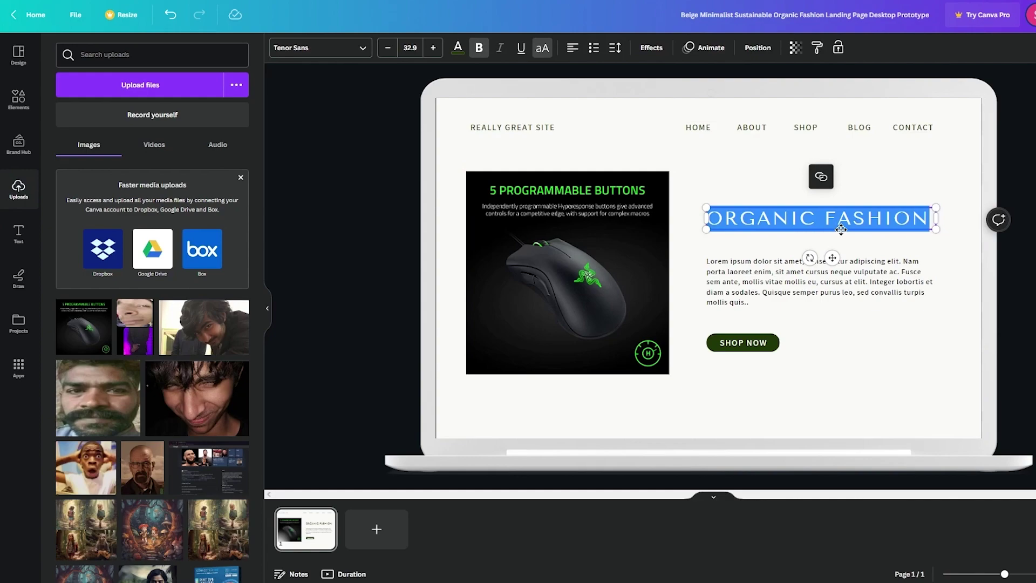
type("CLICK NOW")
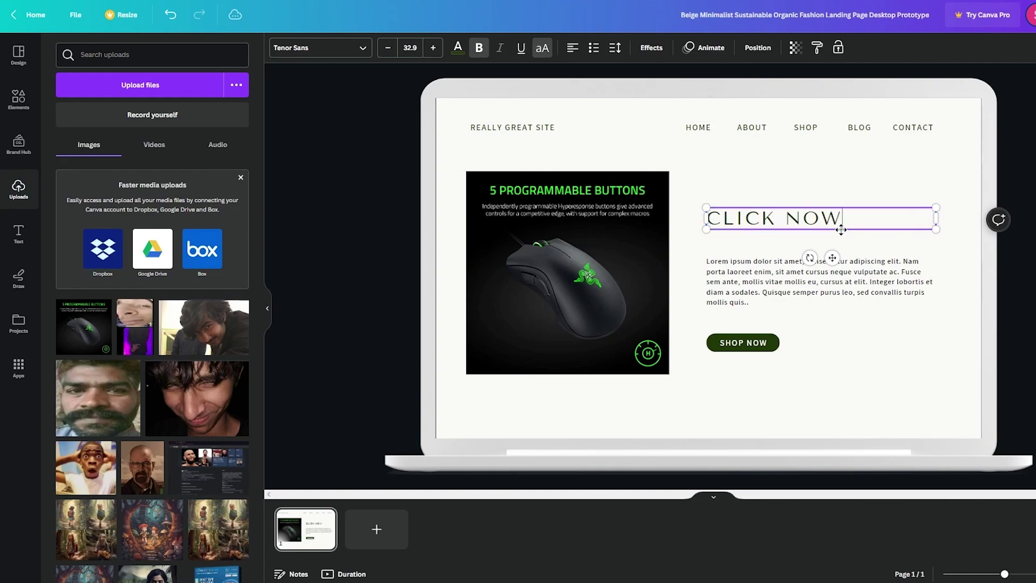
type("!!!")
double_click(710, 265)
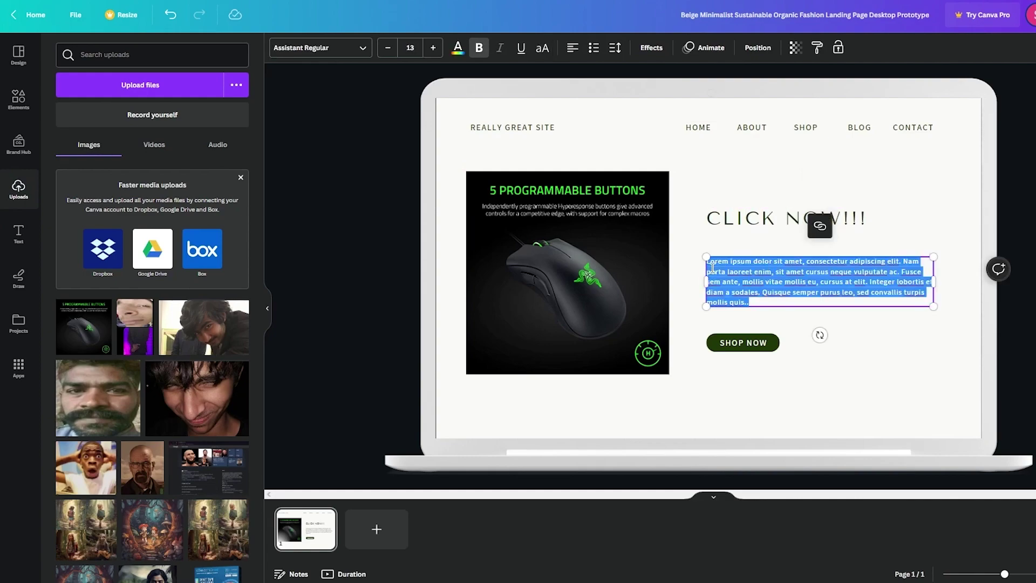
type("RAZOR 5 PROGRAMMABLE BUTON MOUSE EXCLUSIVELY ON SL")
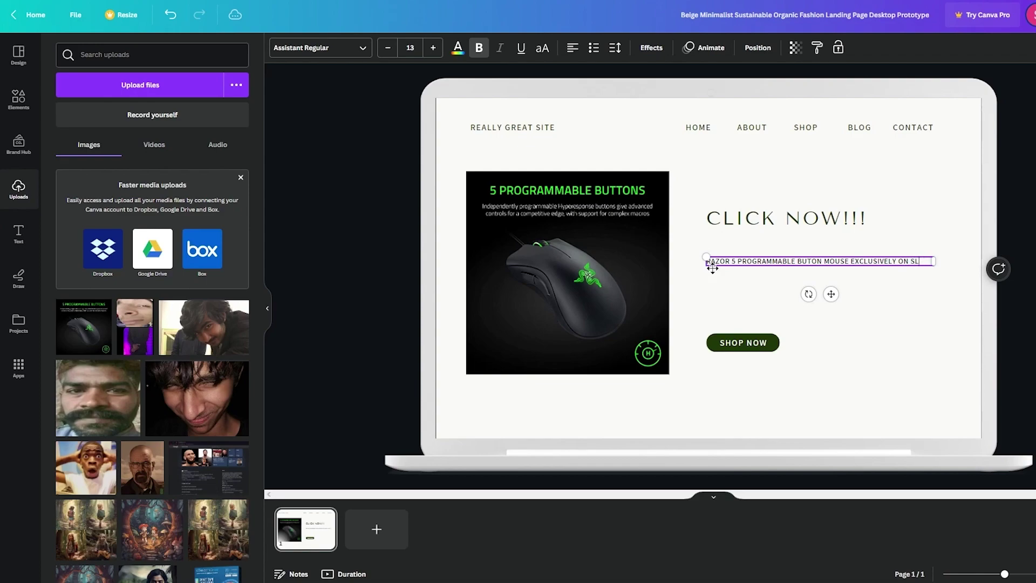
type("ALE RIGHT NOW !!! BE THE FIRST TO PURCHASE IT")
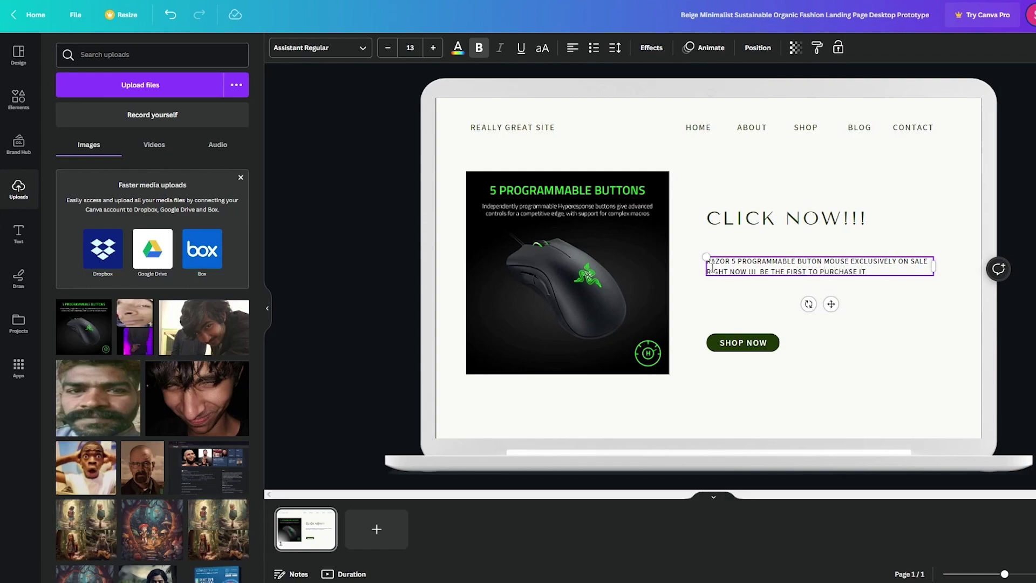
key("Return")
key("Return")
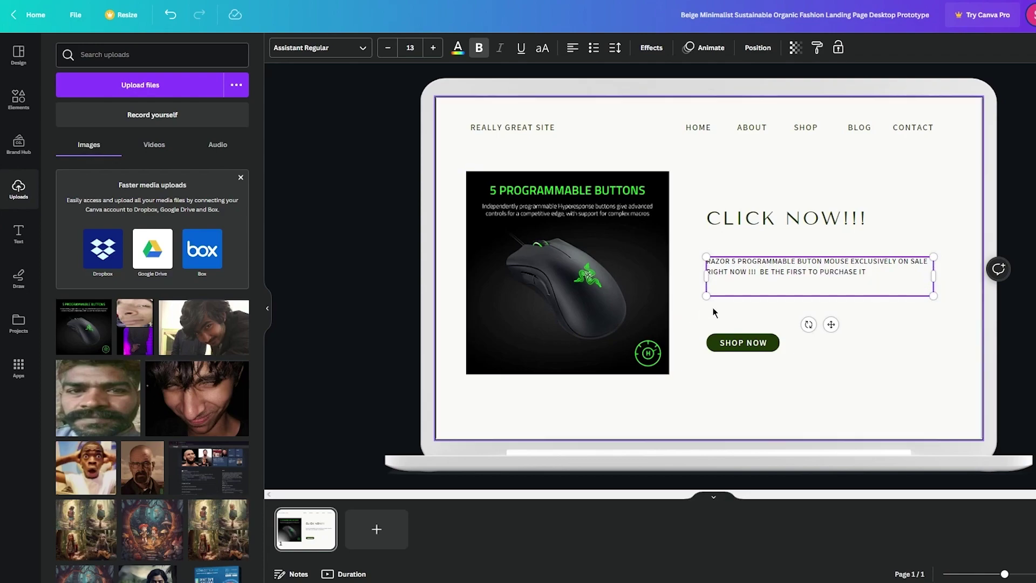
left_click(727, 298)
left_click(721, 290)
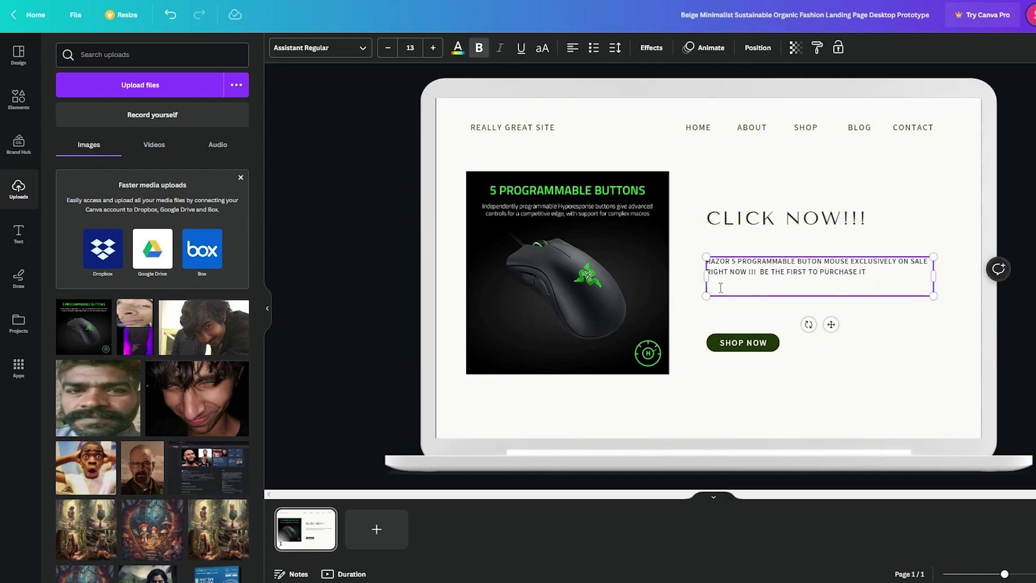
- Select the HOME navigation text, then clear the selection from the page
left_click(713, 127)
left_click(647, 154)
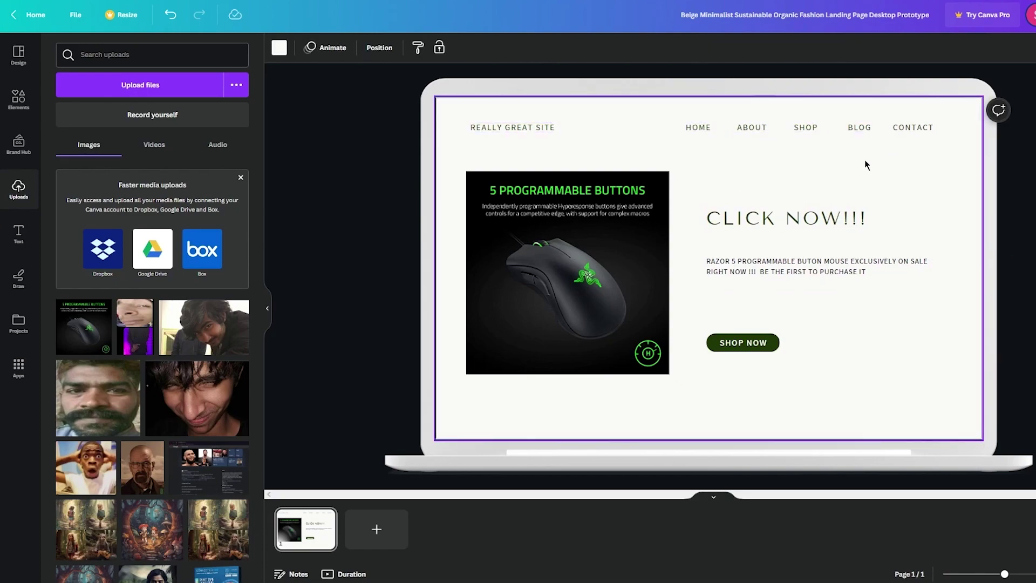
key("Escape")
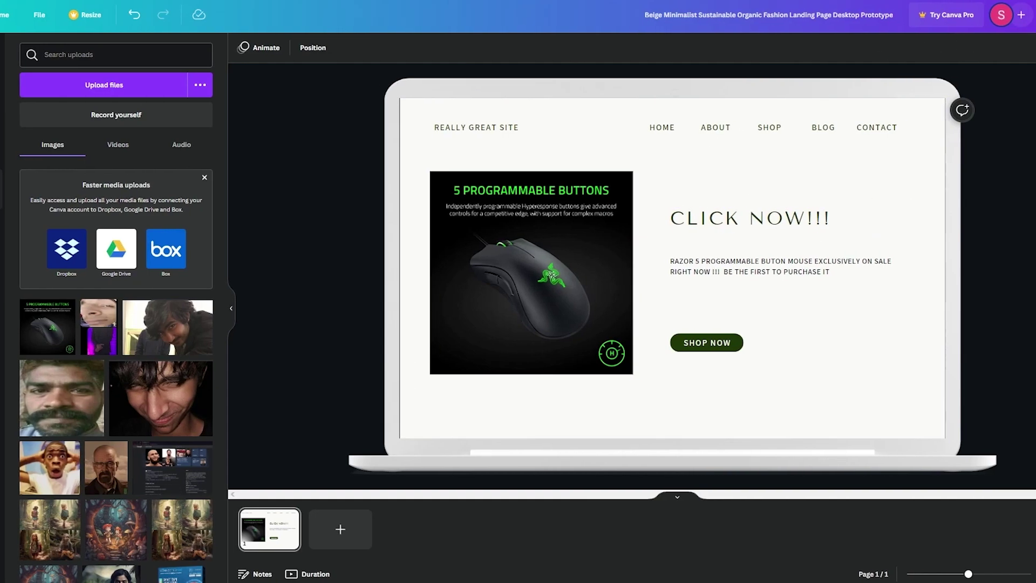
- Download the landing page design with PNG as the file type
left_click(996, 16)
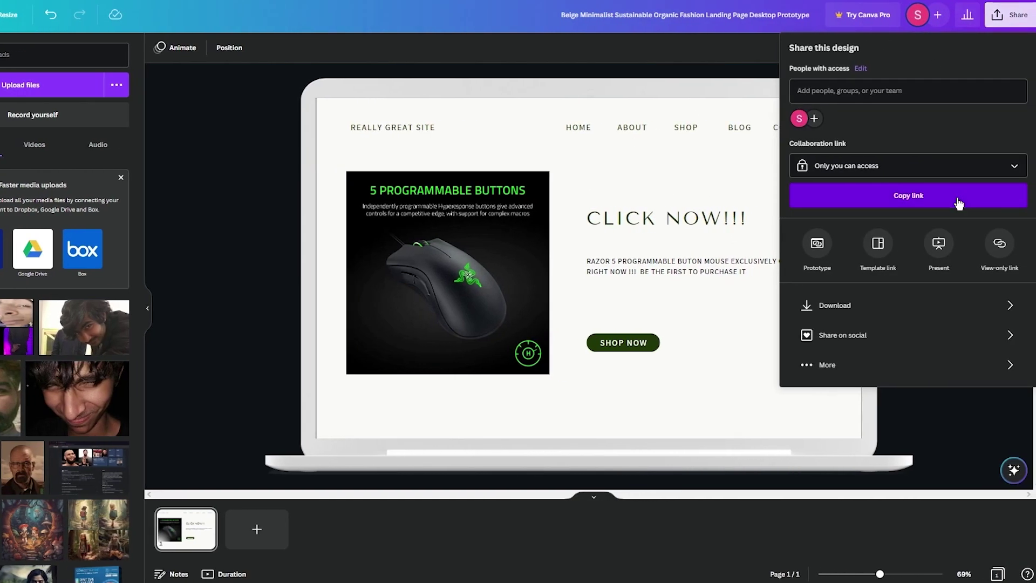
left_click(908, 306)
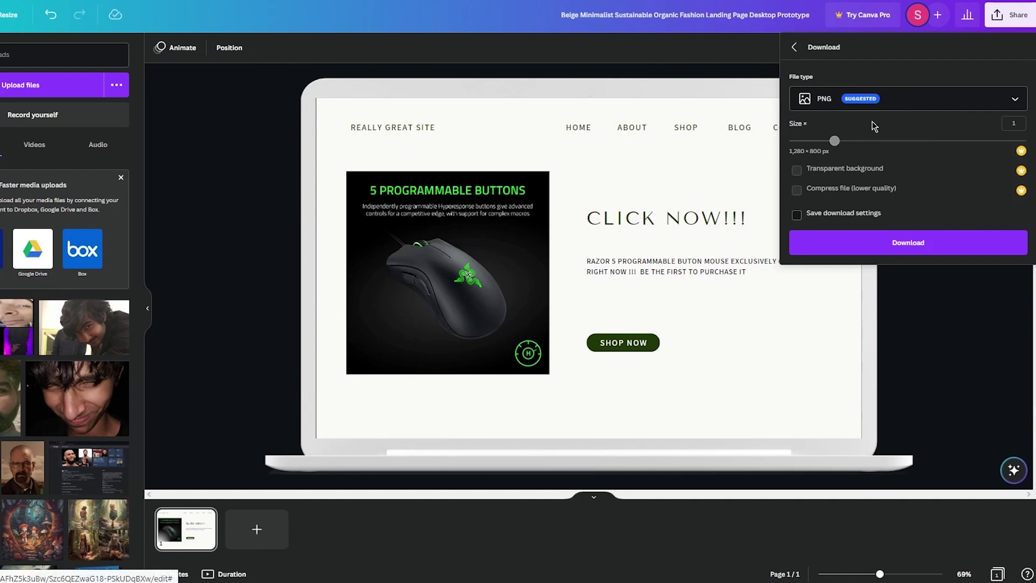
left_click(890, 98)
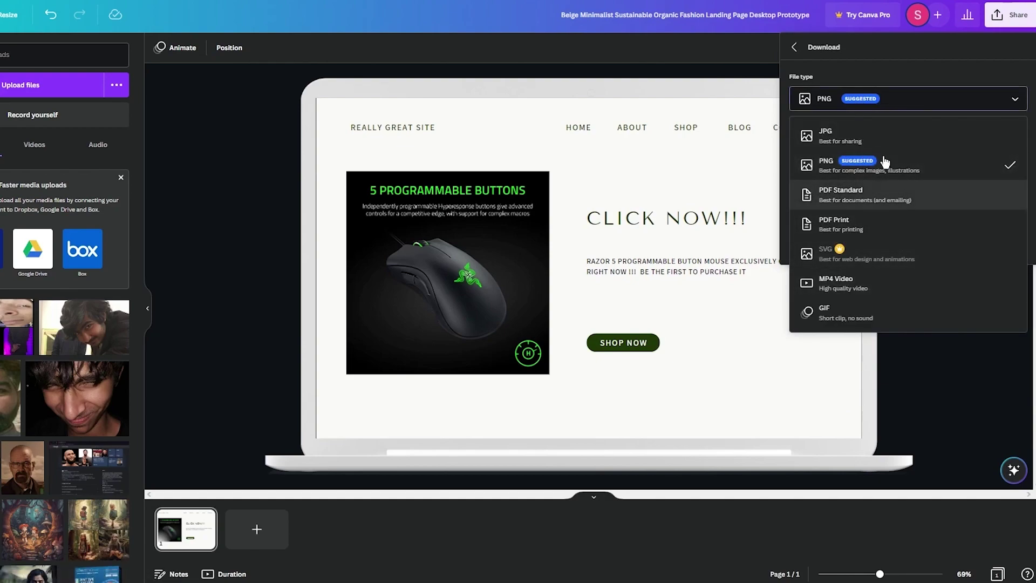
left_click(939, 106)
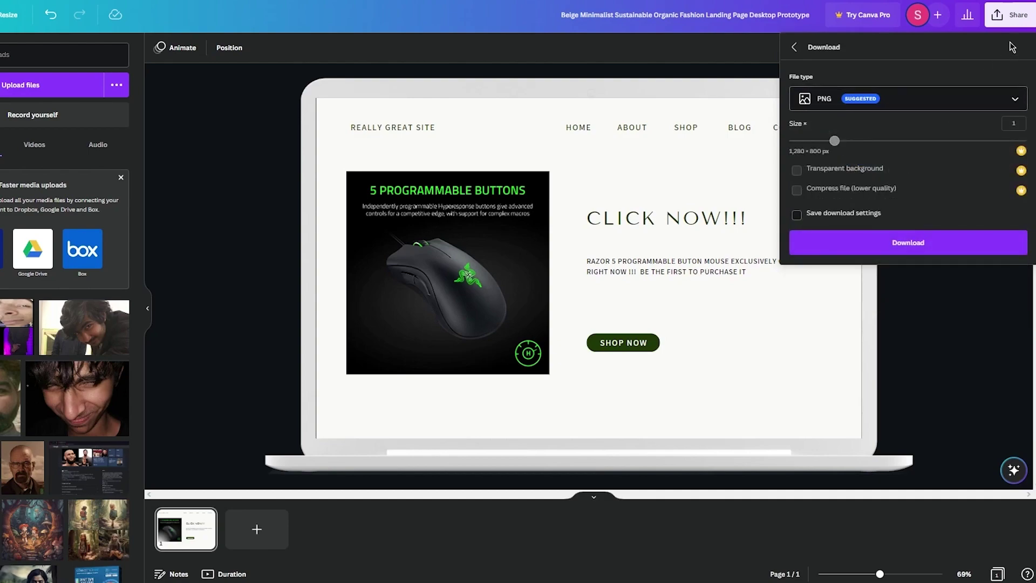
left_click(977, 319)
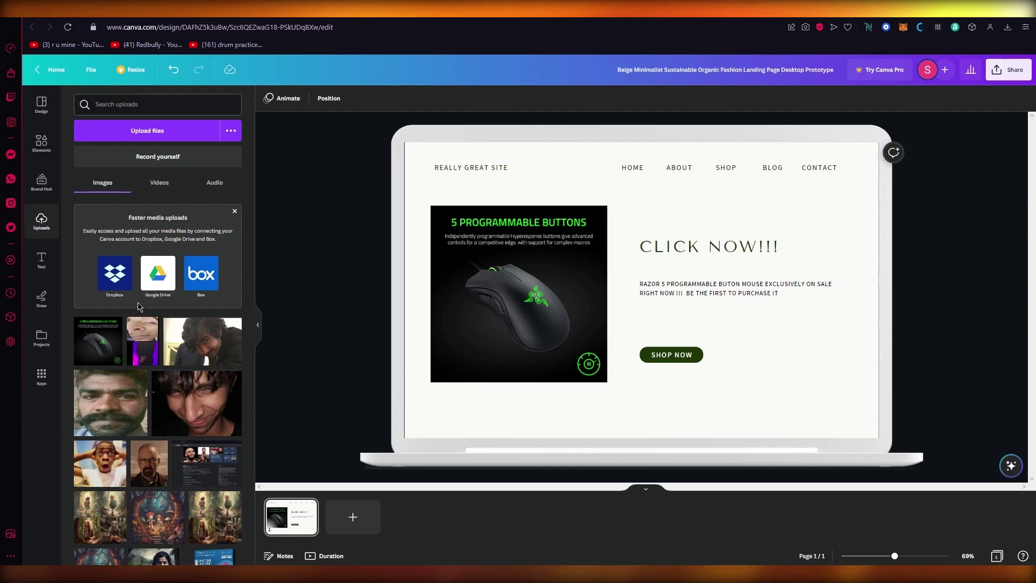
scroll(158, 364, "down", 5)
scroll(178, 377, "down", 5)
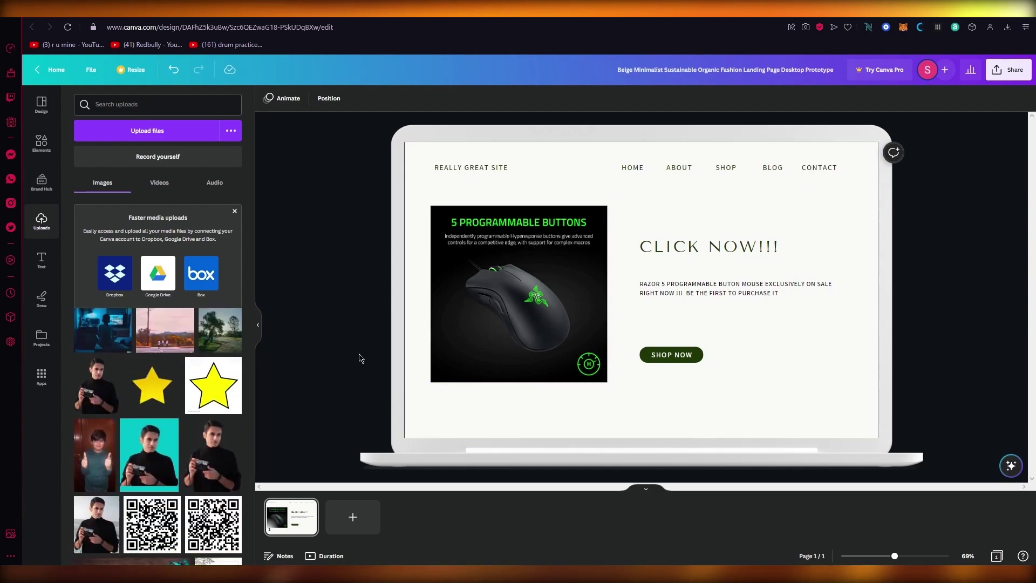